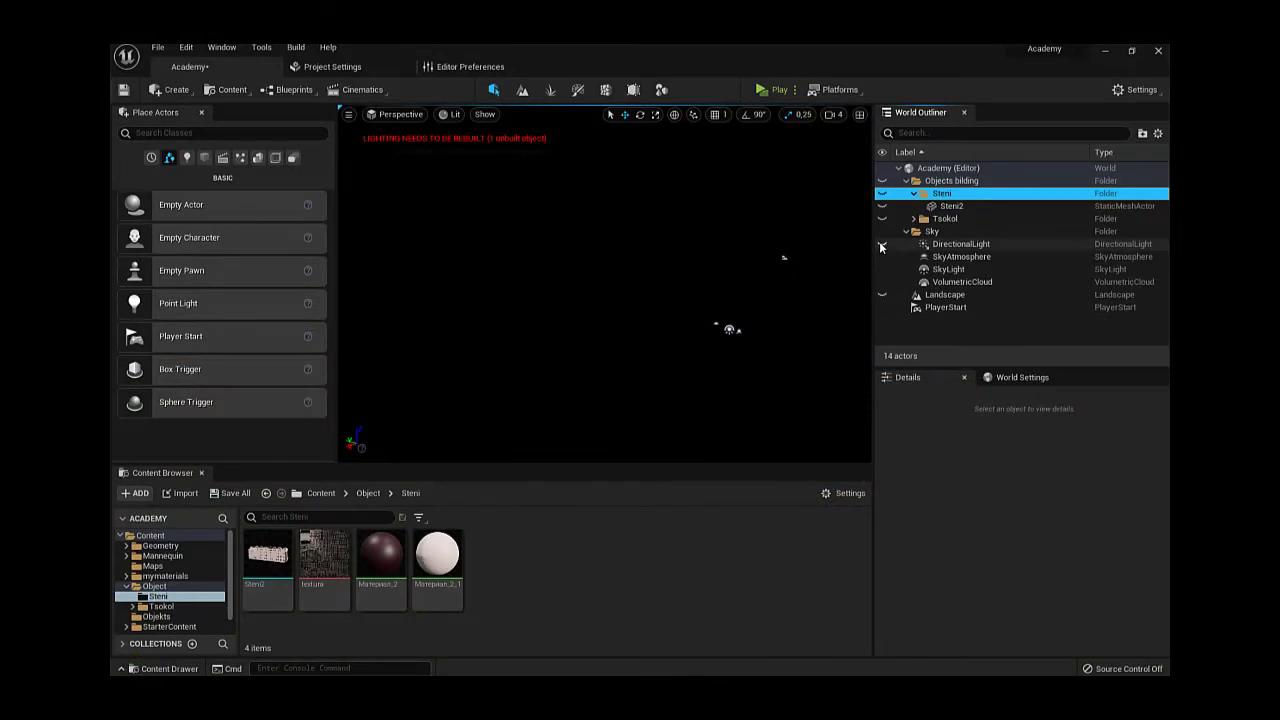
Make DirectionalLight, the Sky folder and the grass Landscape visible in the World Outliner.
left_click(881, 245)
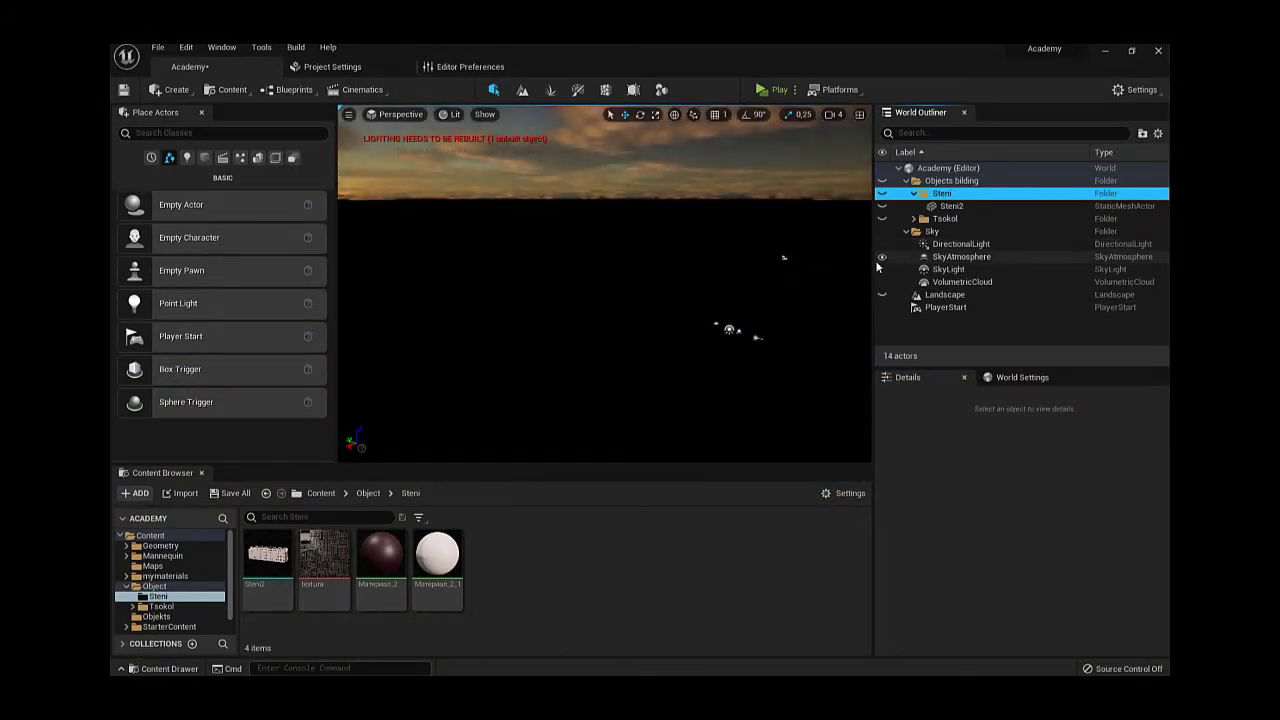
left_click(882, 232)
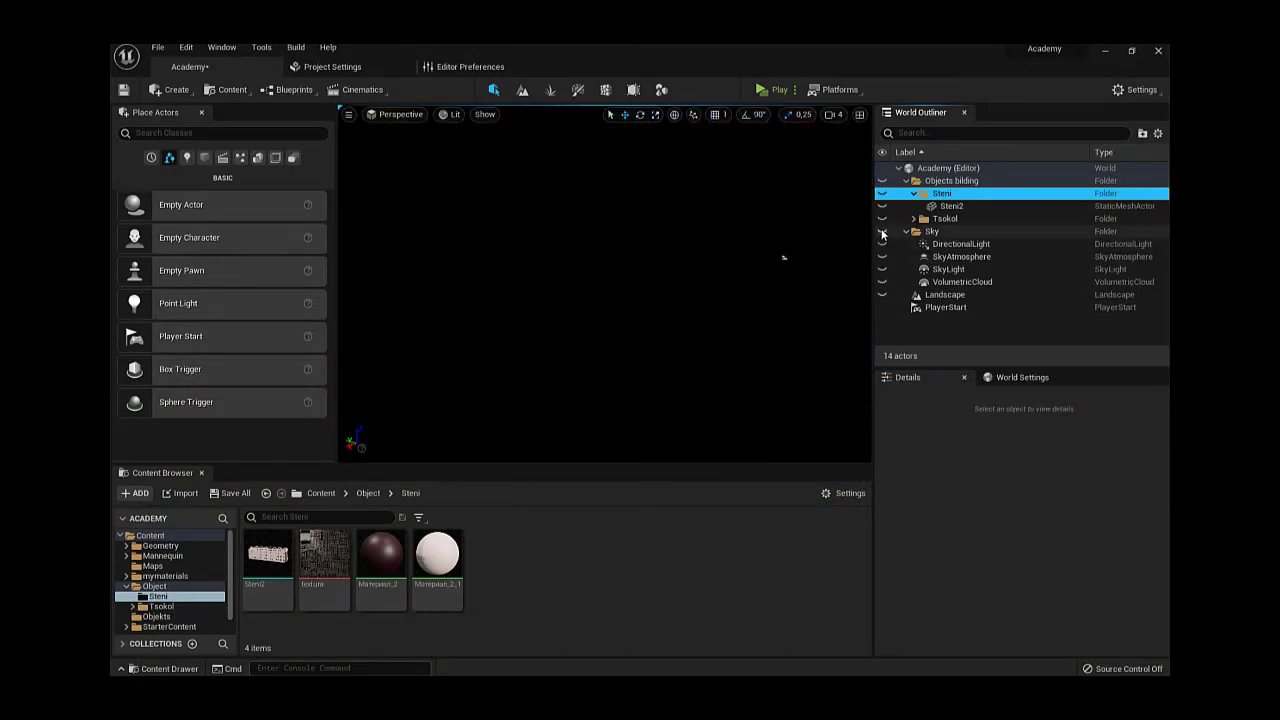
left_click(882, 233)
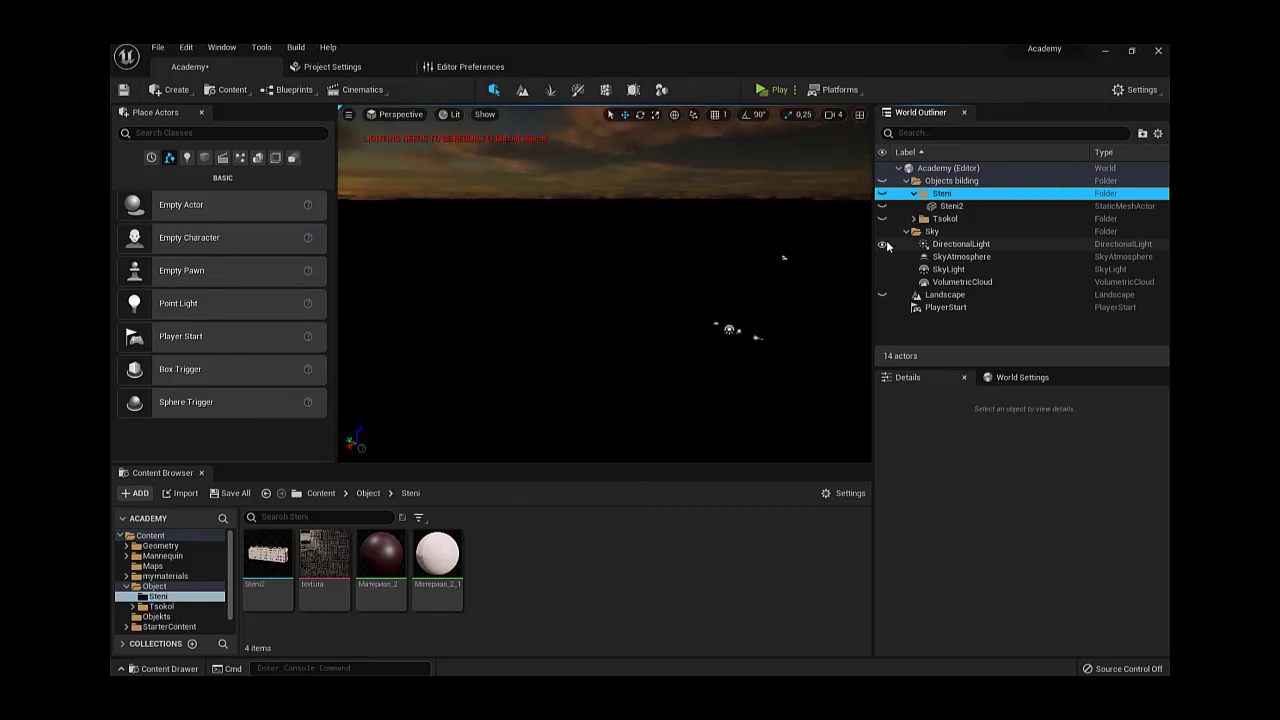
left_click(882, 295)
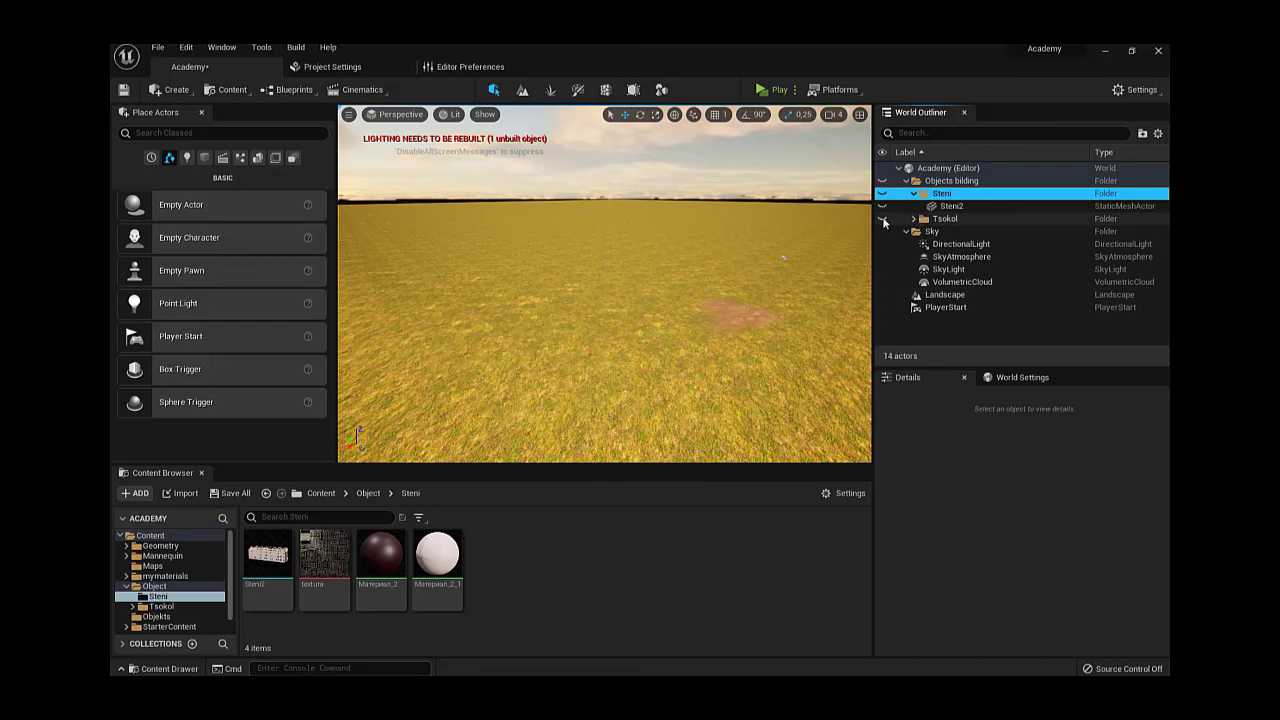
Unhide the Tsokol foundation and Steni brick walls under Objects bilding in the Outliner.
left_click(882, 219)
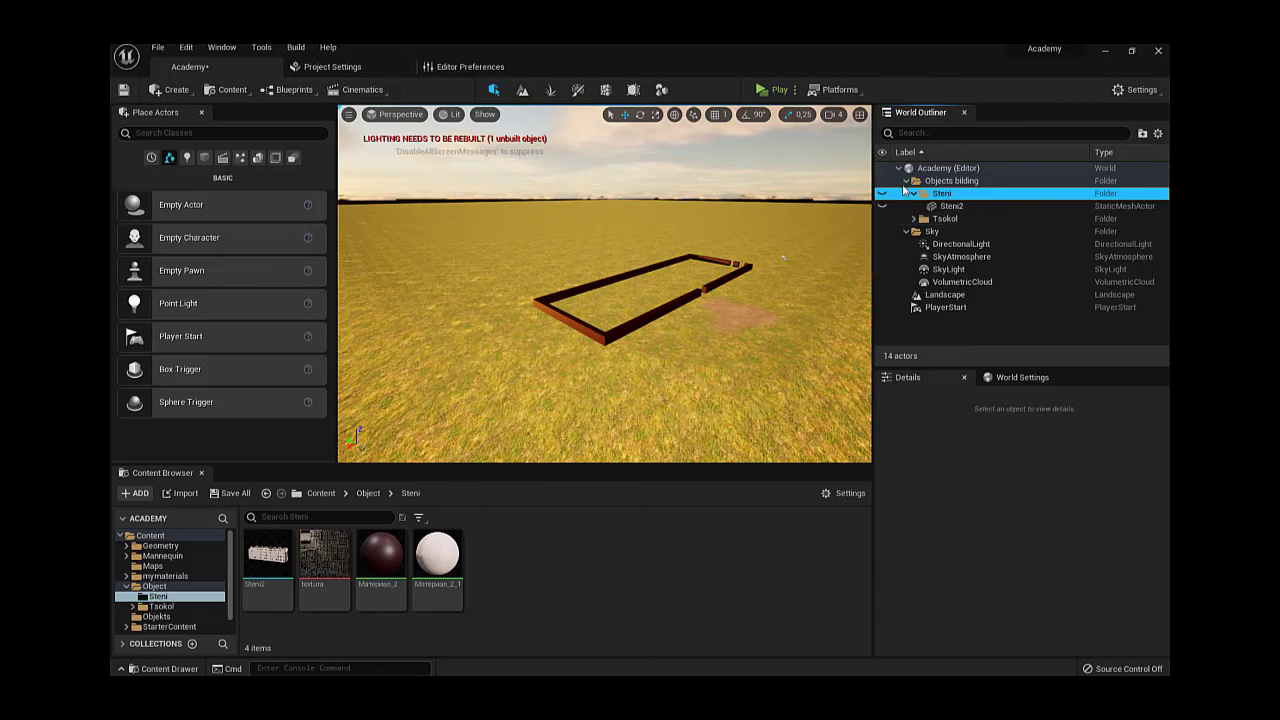
left_click(907, 182)
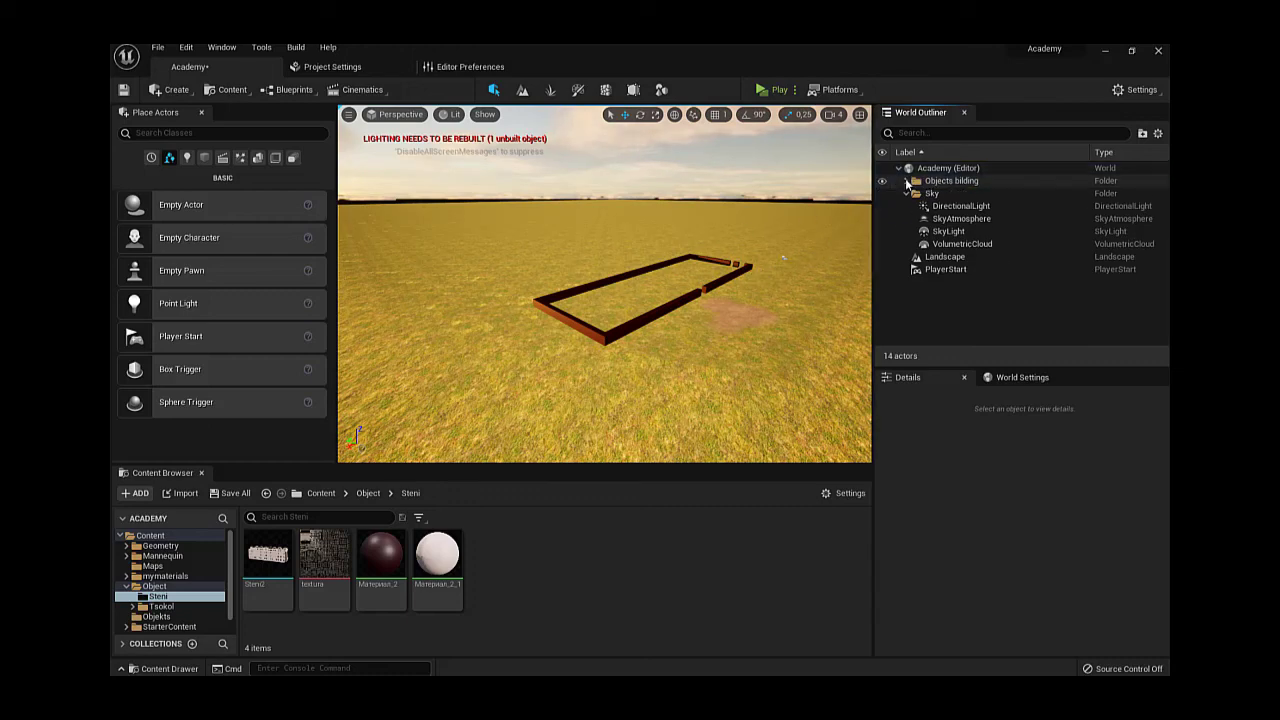
left_click(907, 182)
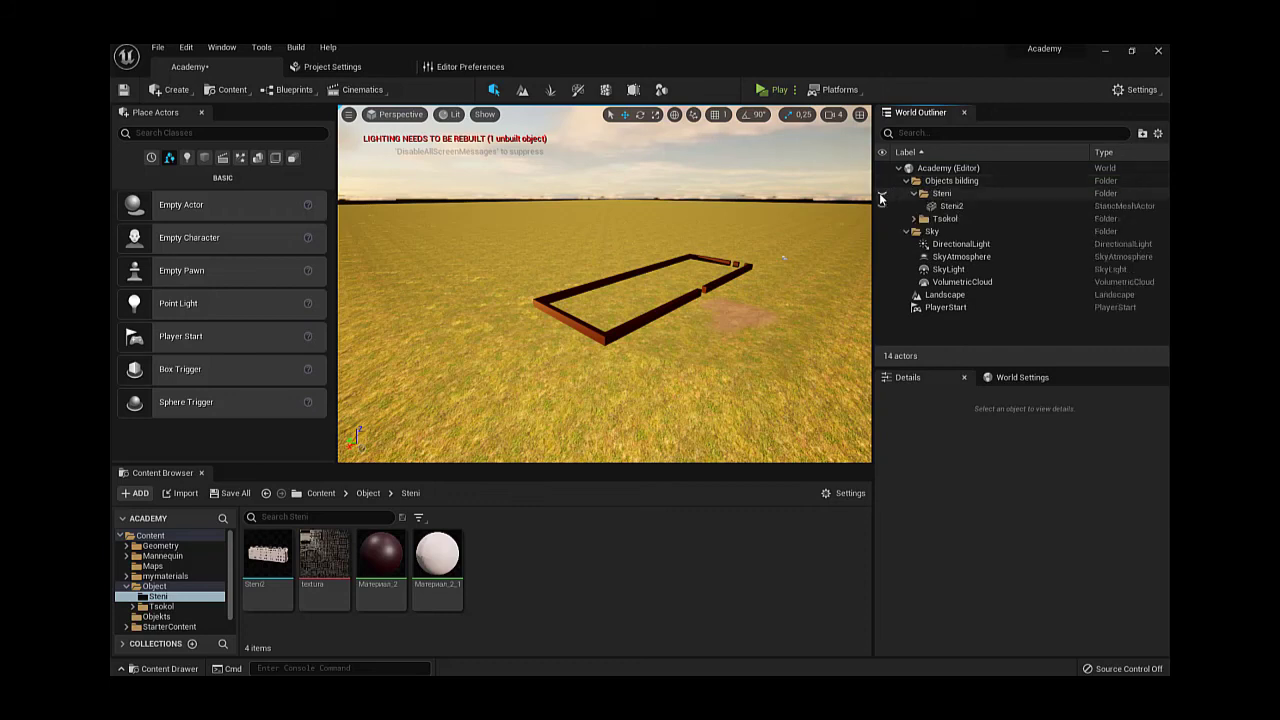
left_click(881, 195)
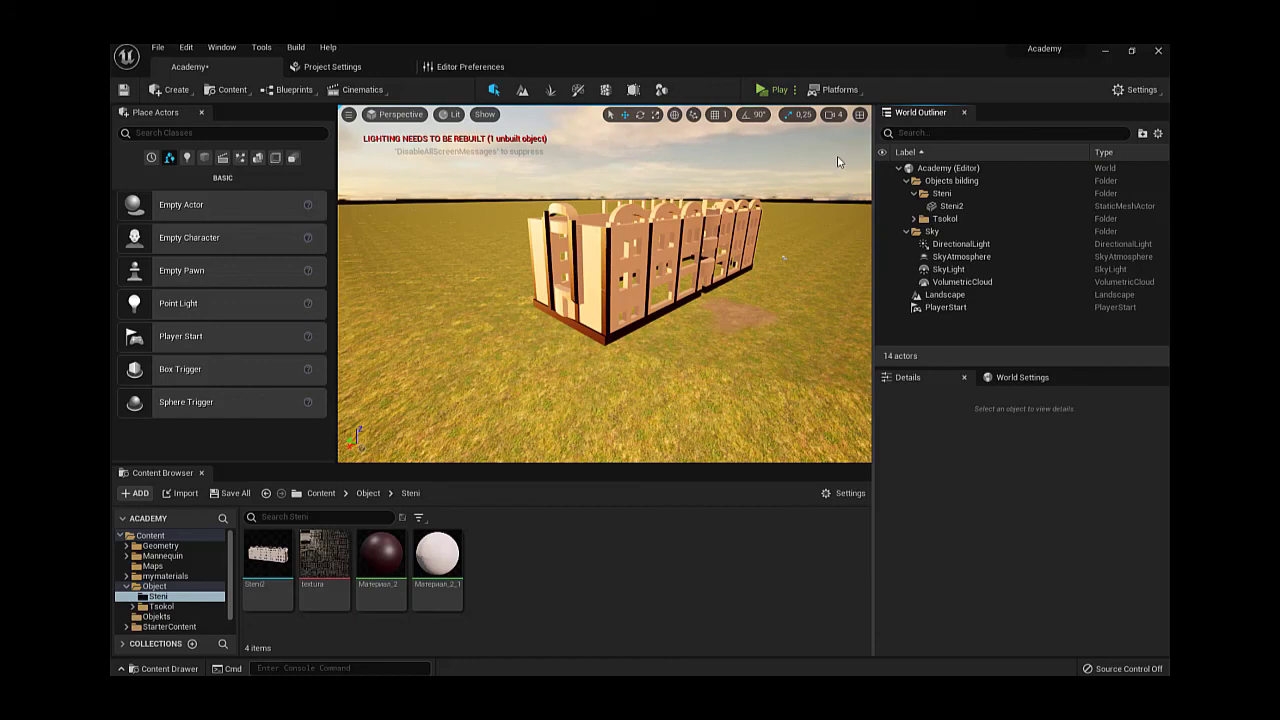
Launch the standalone Academy preview and walk the mannequin with W, D and A along the building.
left_click(773, 91)
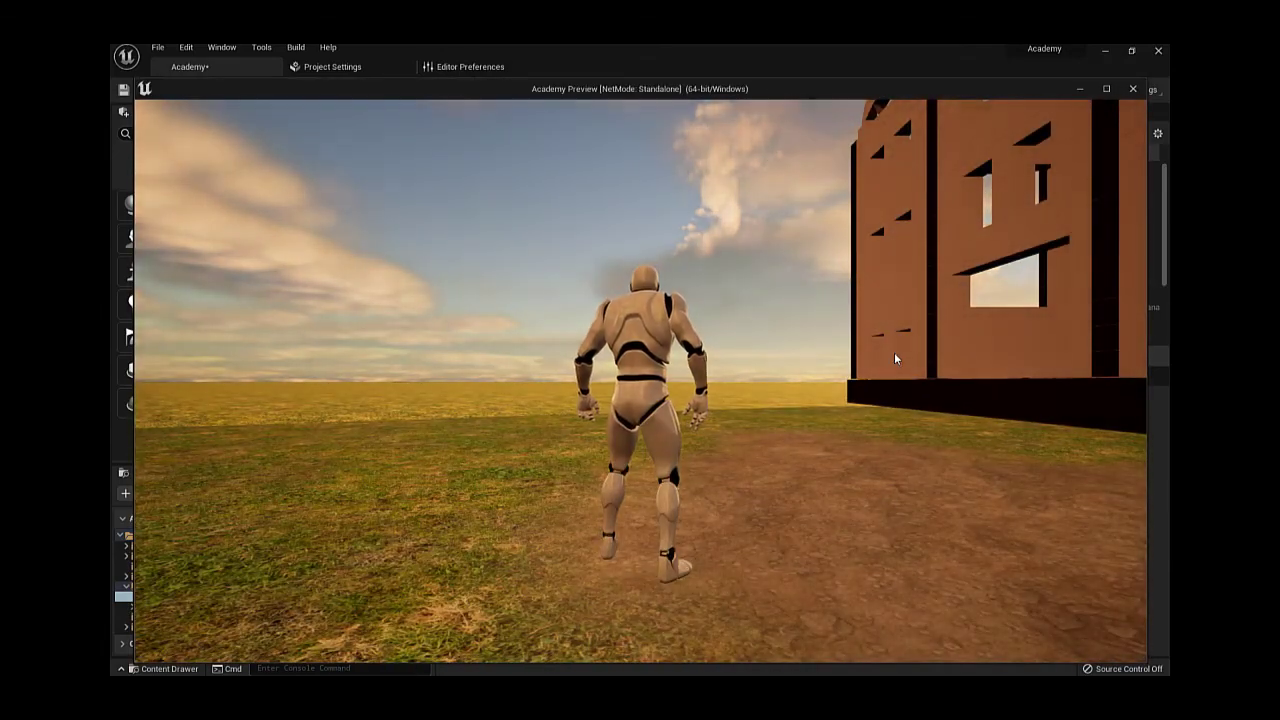
key("w")
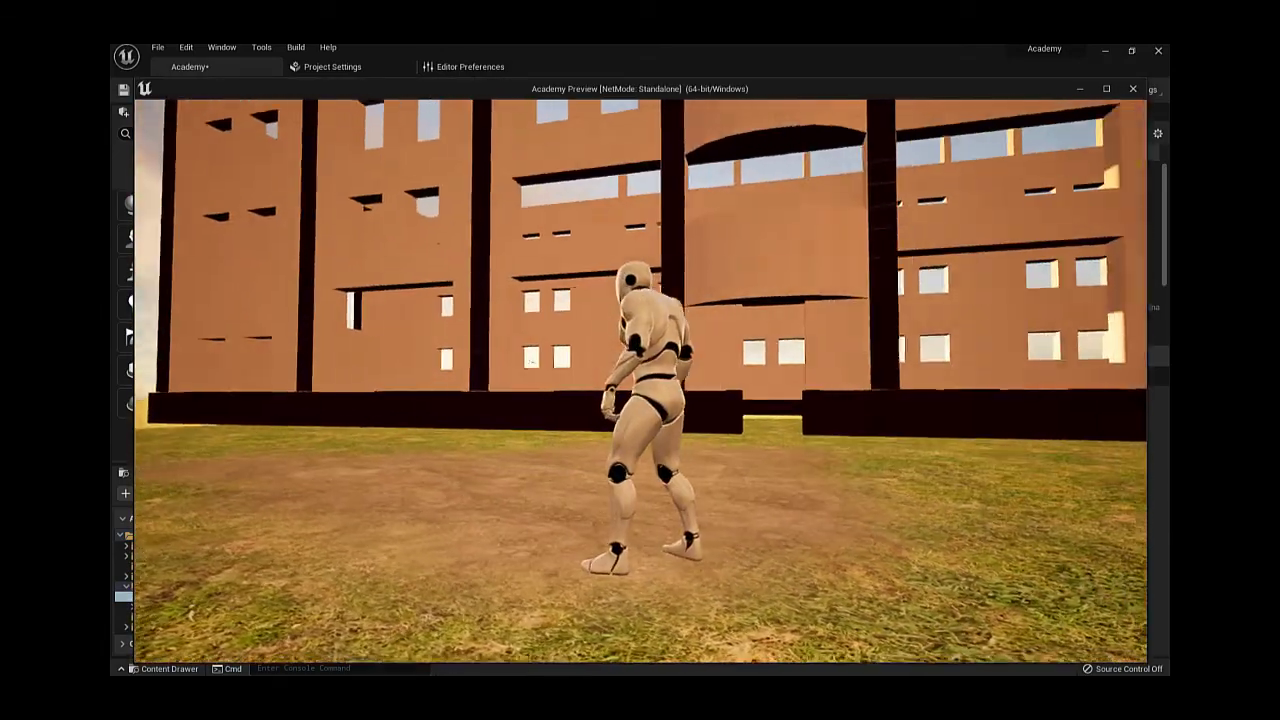
key("d")
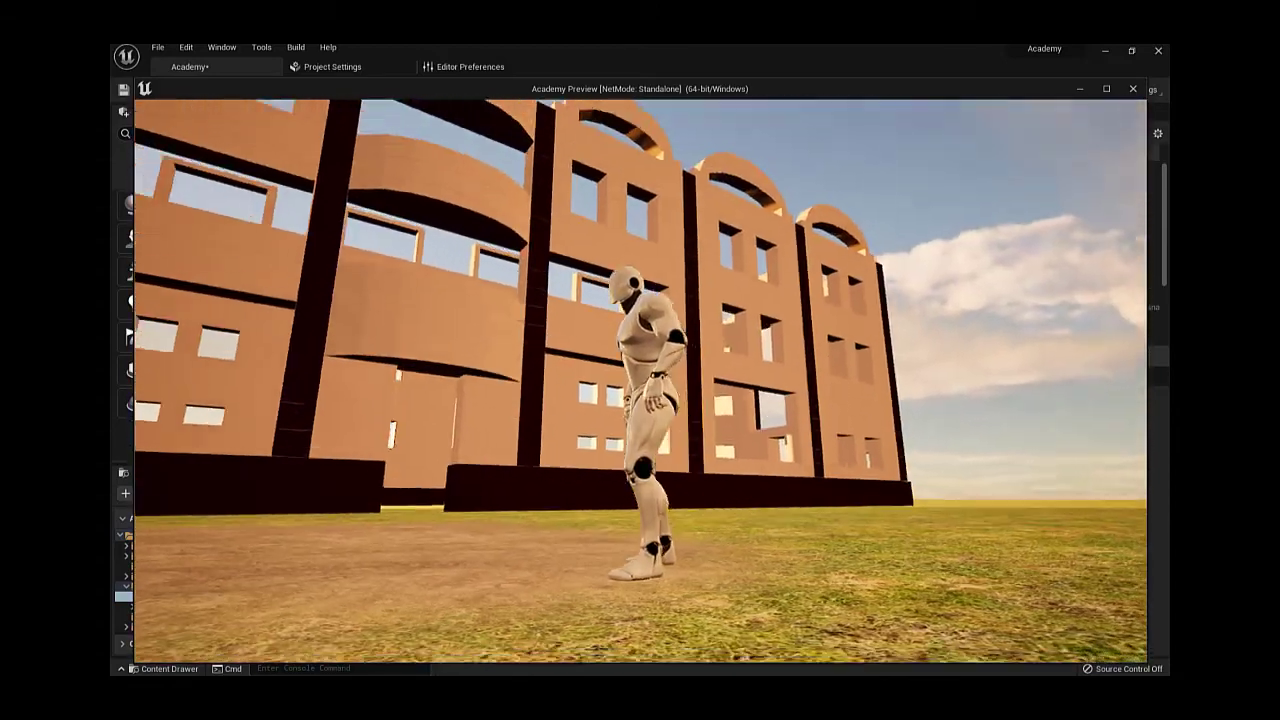
key("a")
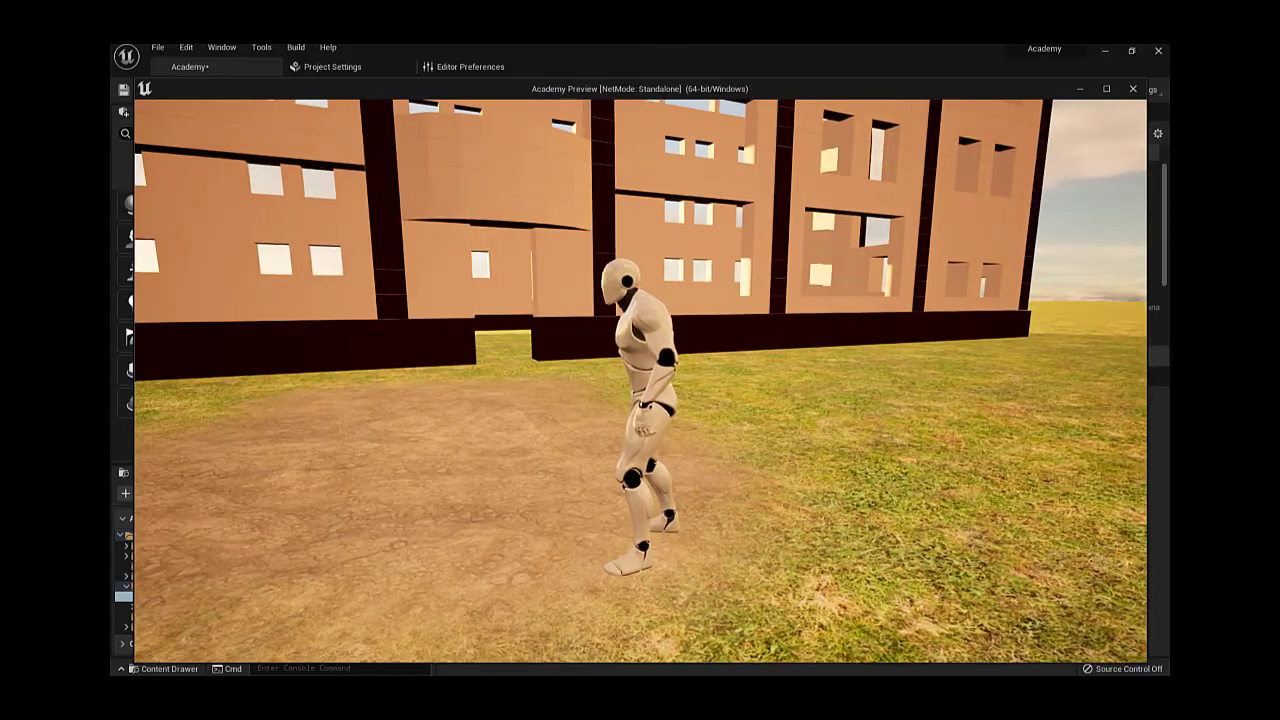
key("w")
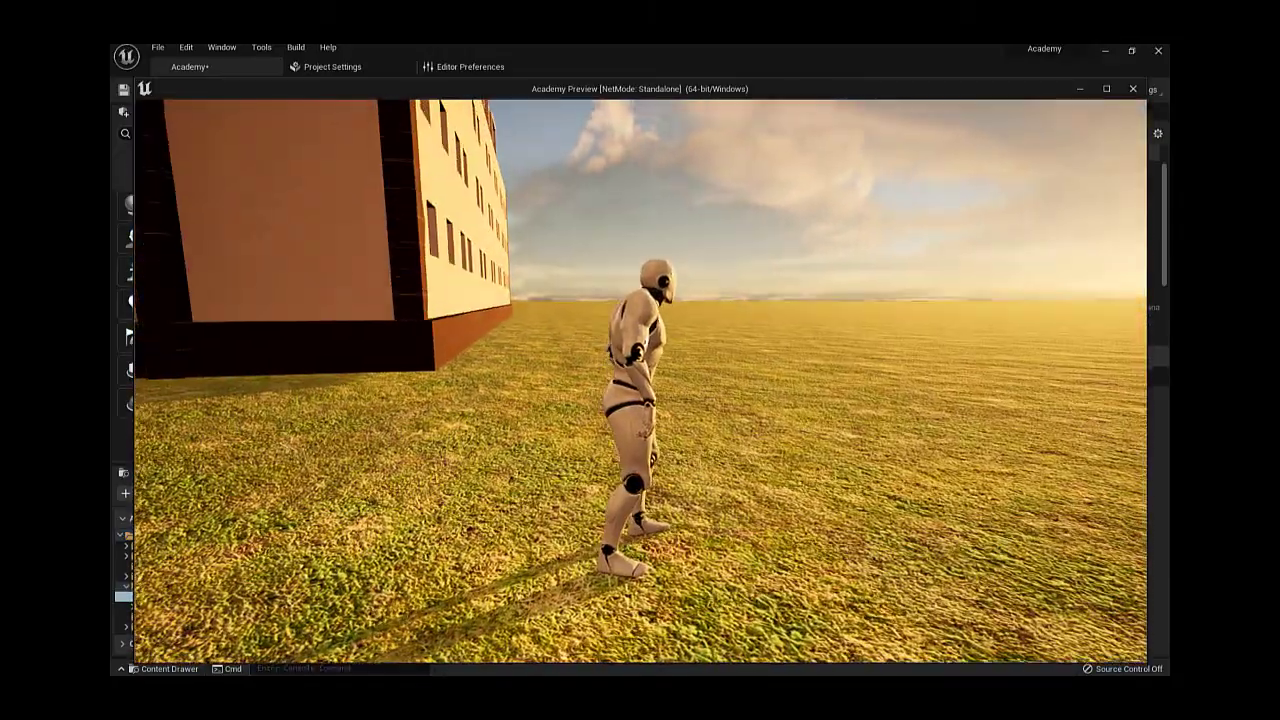
Run the mannequin into the open field, then back to face the brick walls.
key("w")
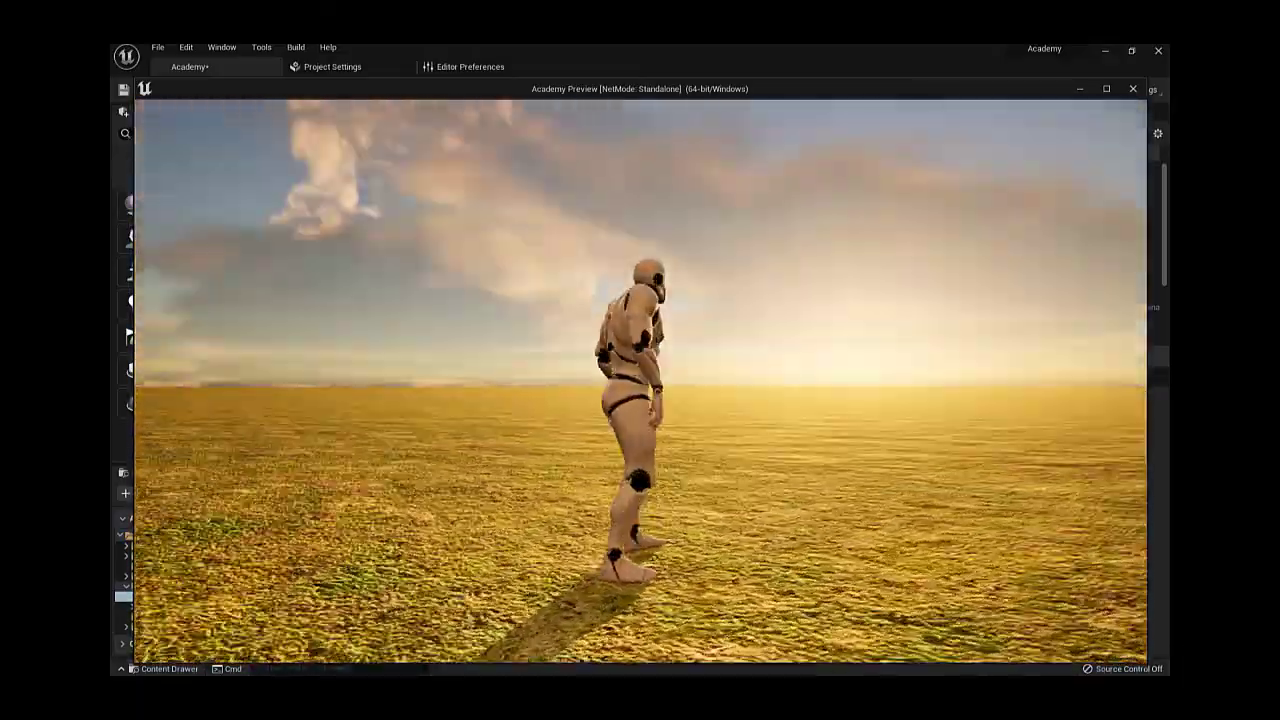
mouse_move(640, 360)
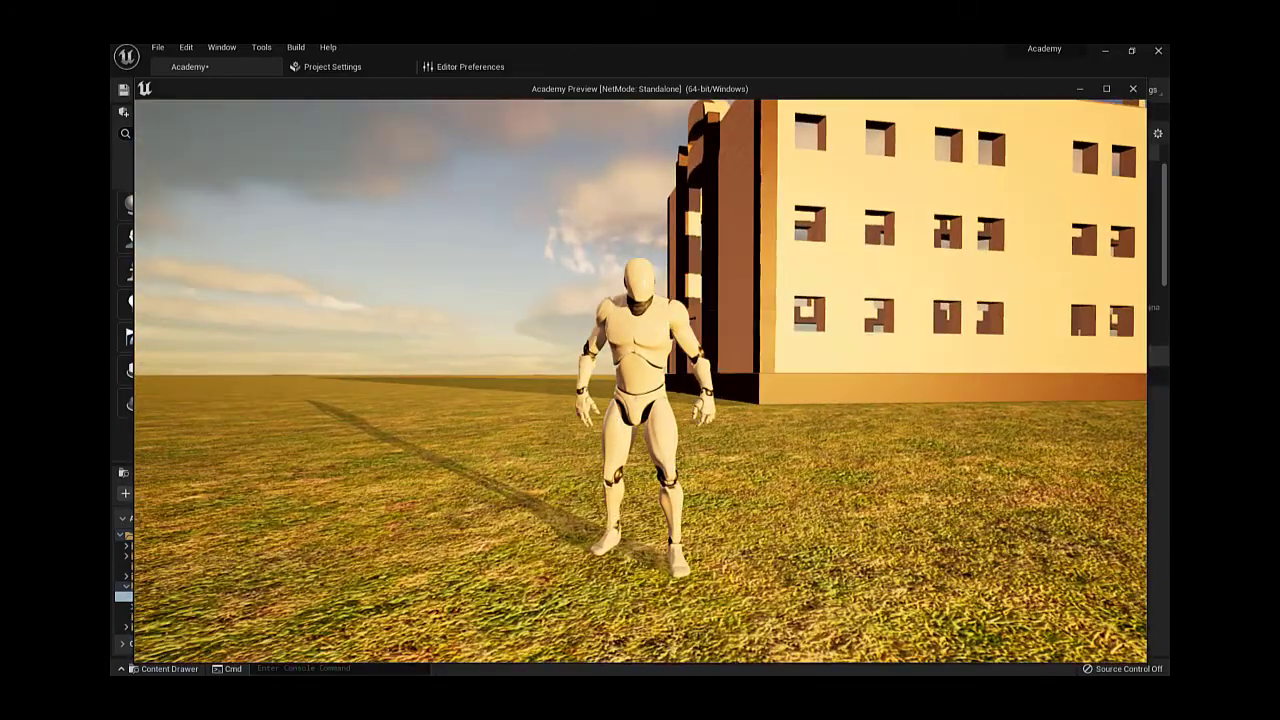
key("w")
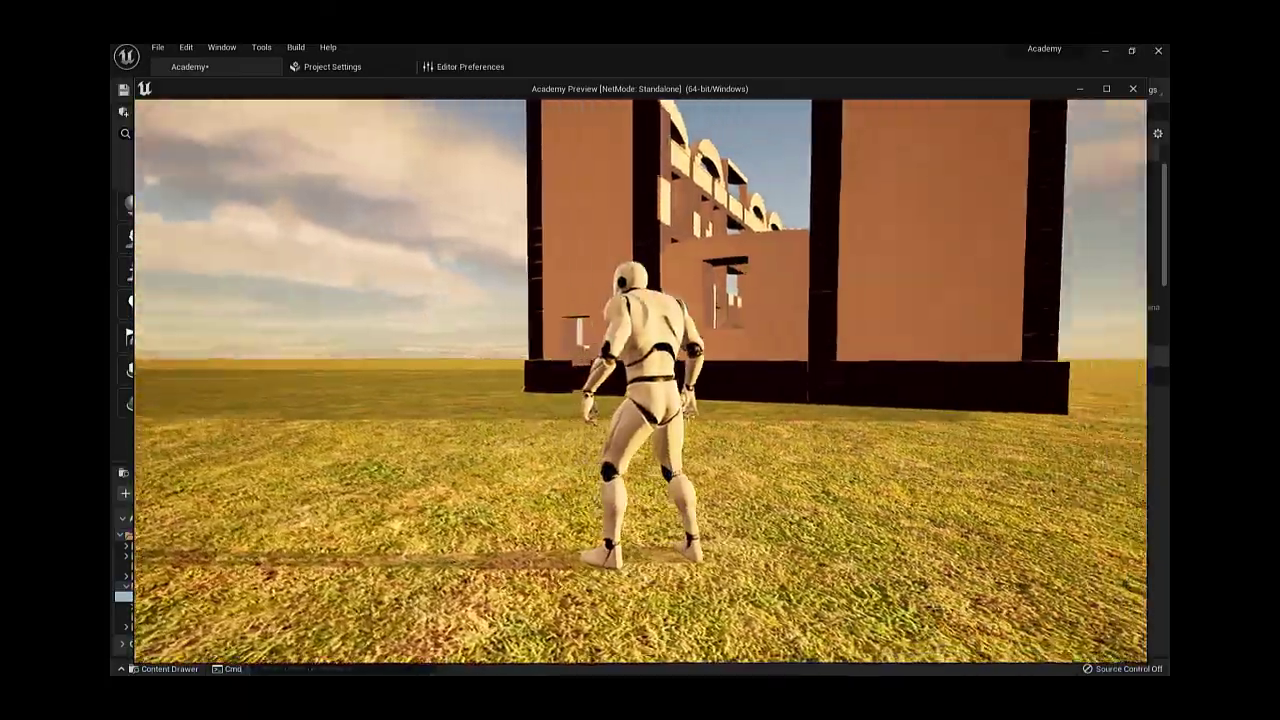
key("w")
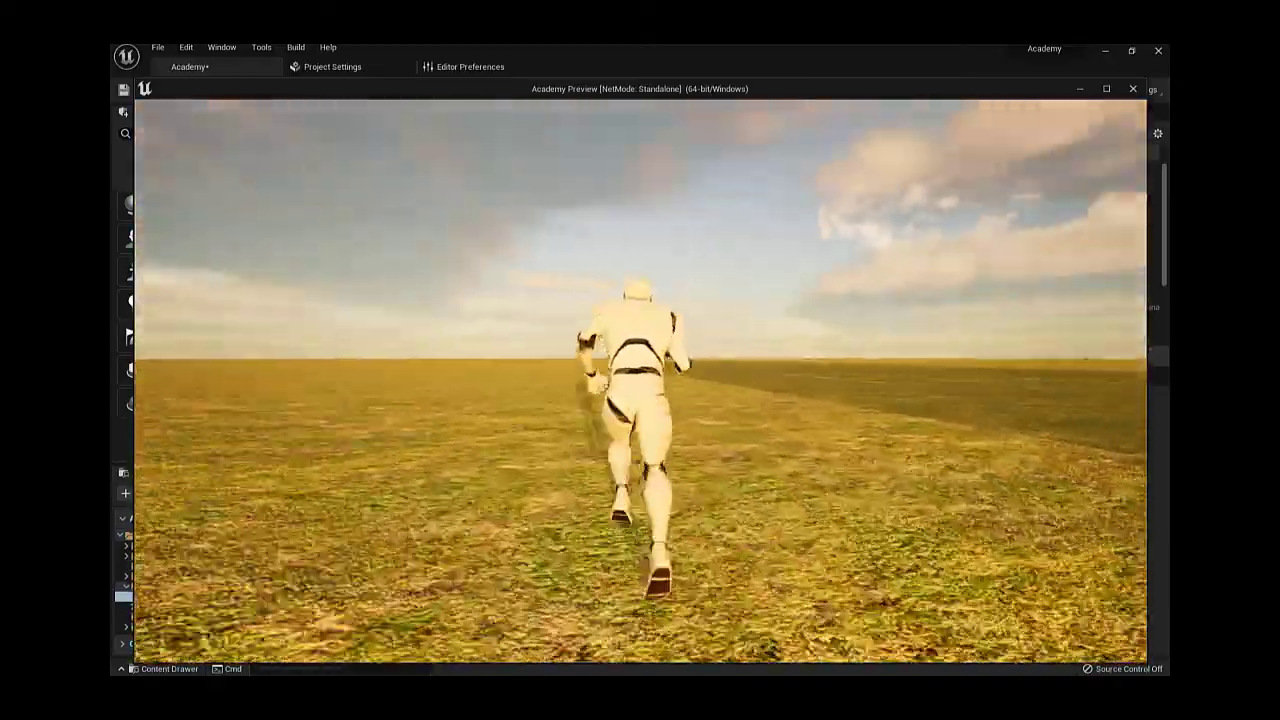
key("w")
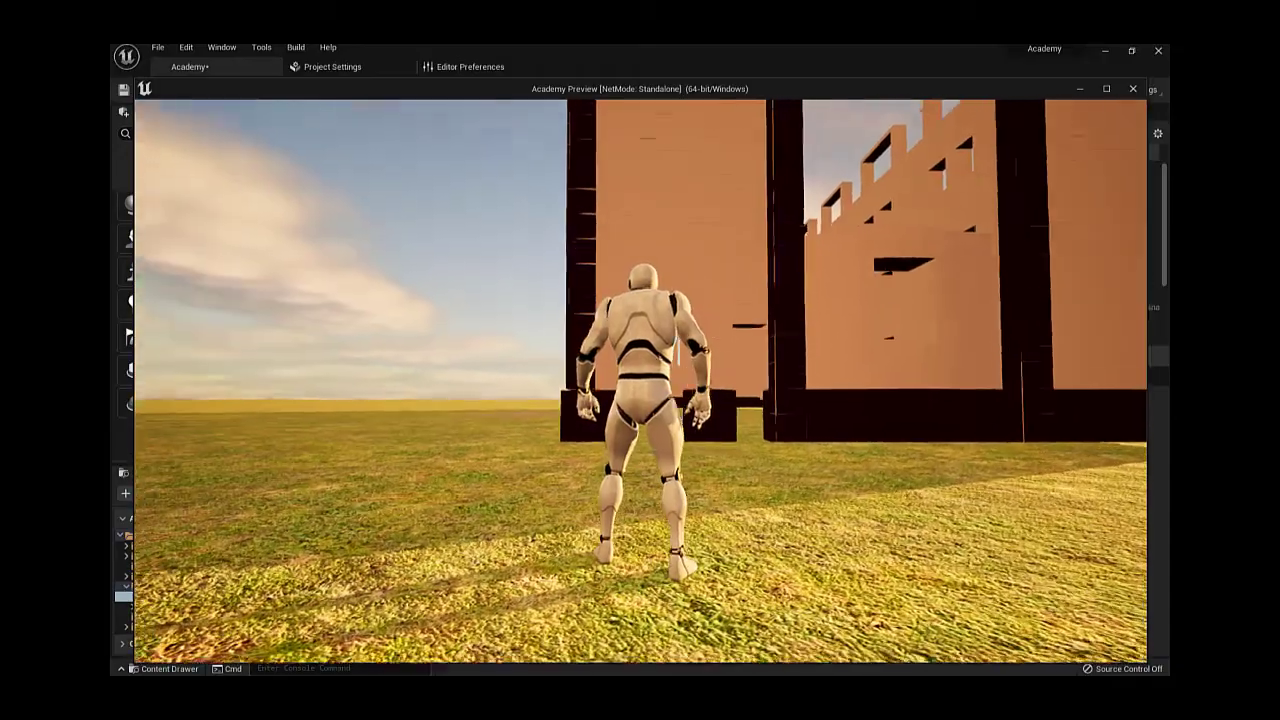
Walk the mannequin through the wall gap into the courtyard, then back across it.
key("w")
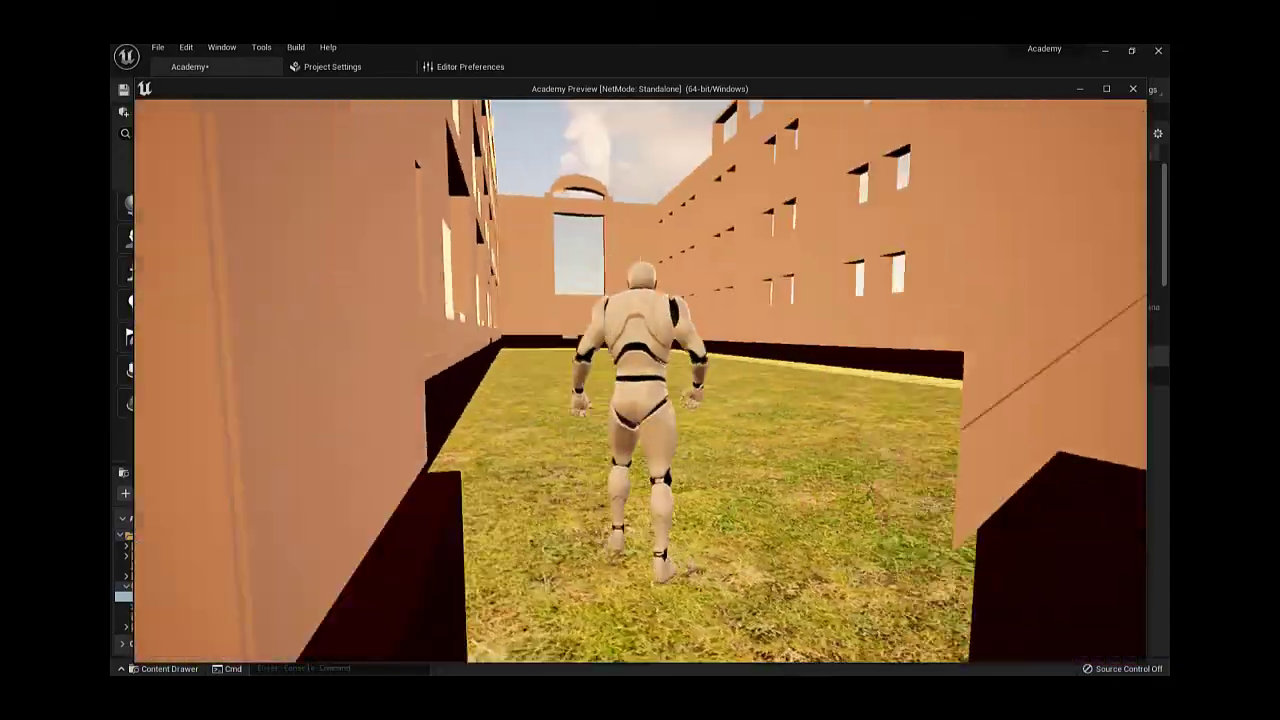
key("w")
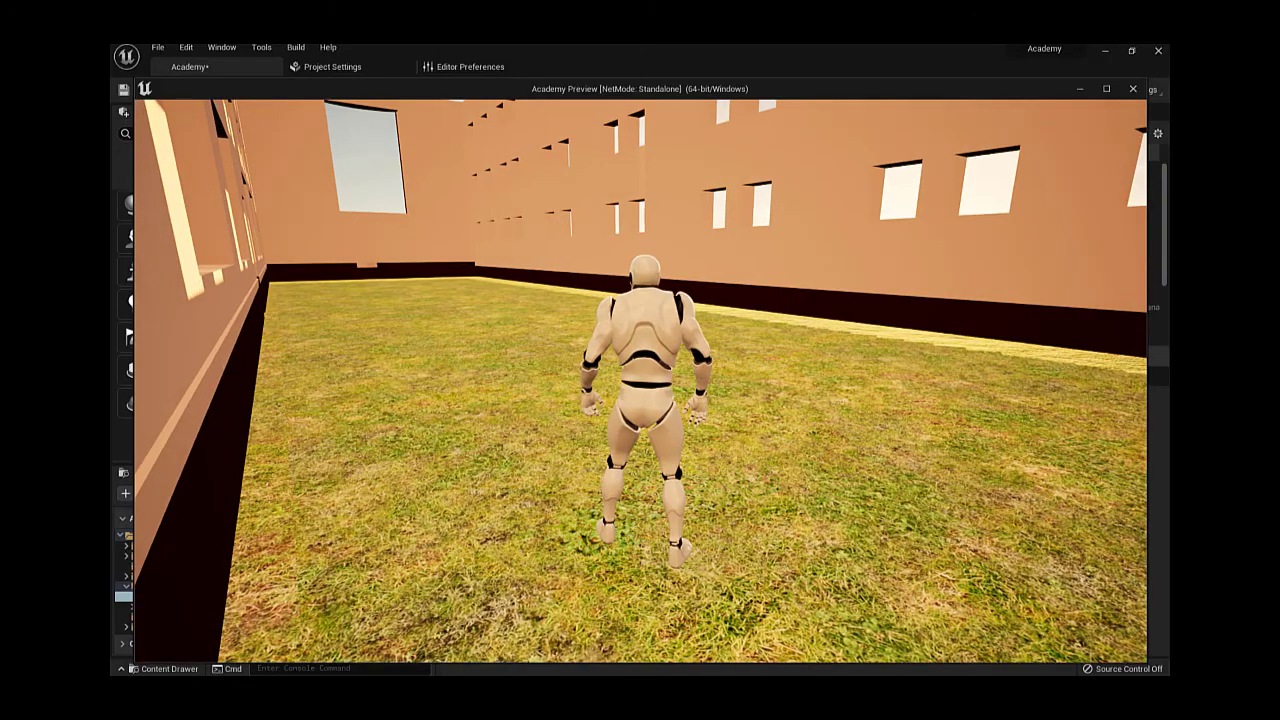
key("s")
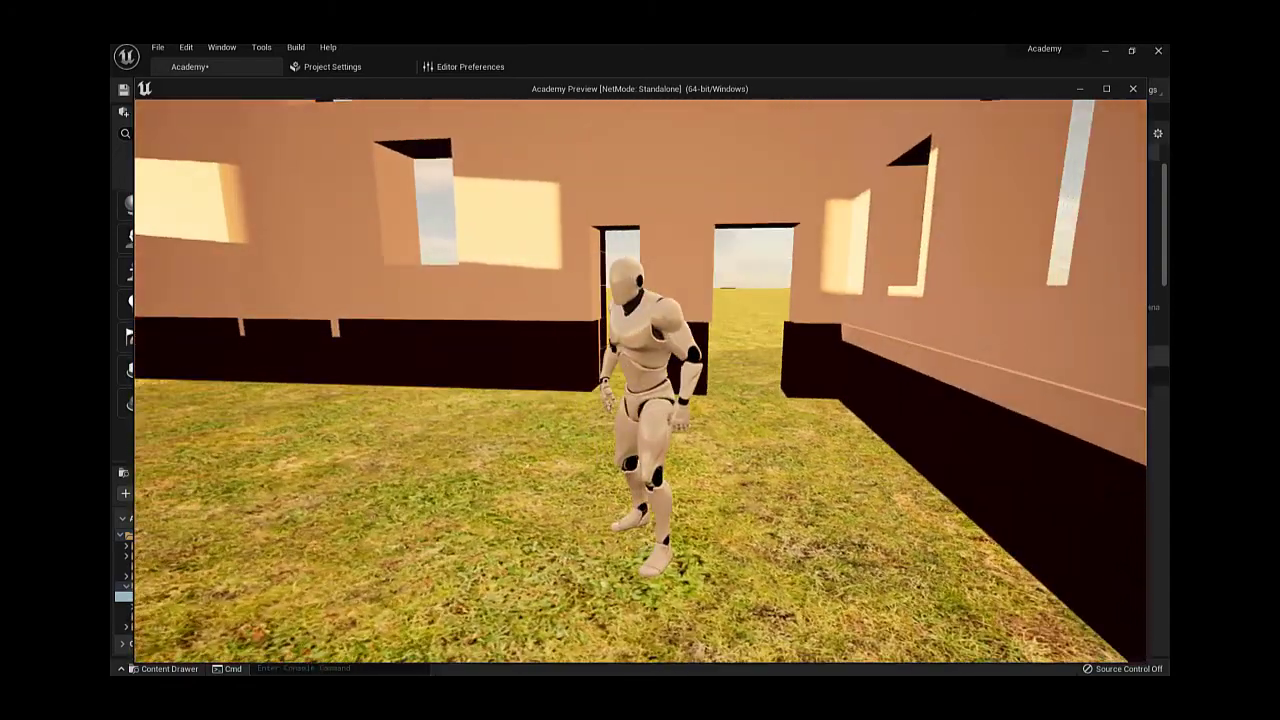